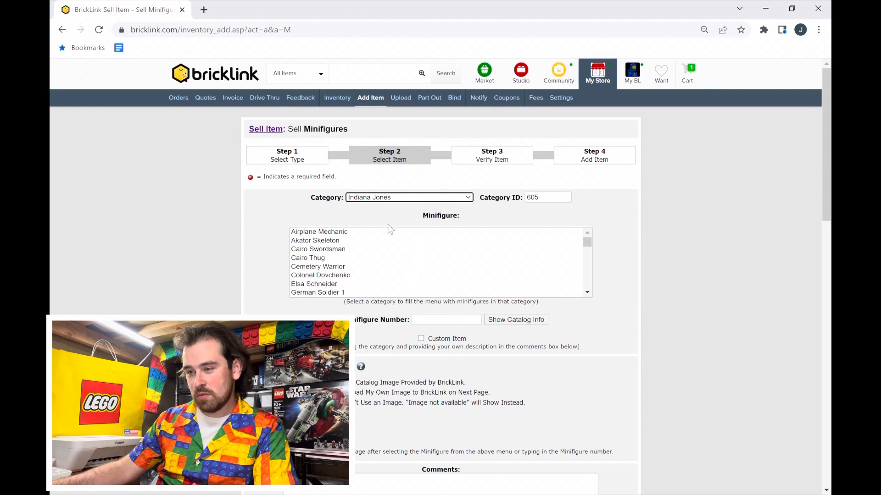
# - Select the "Indiana Jones - Gray Suit" minifigure from the Indiana Jones category as the item to sell
pyautogui.scroll(-3, 389, 226)
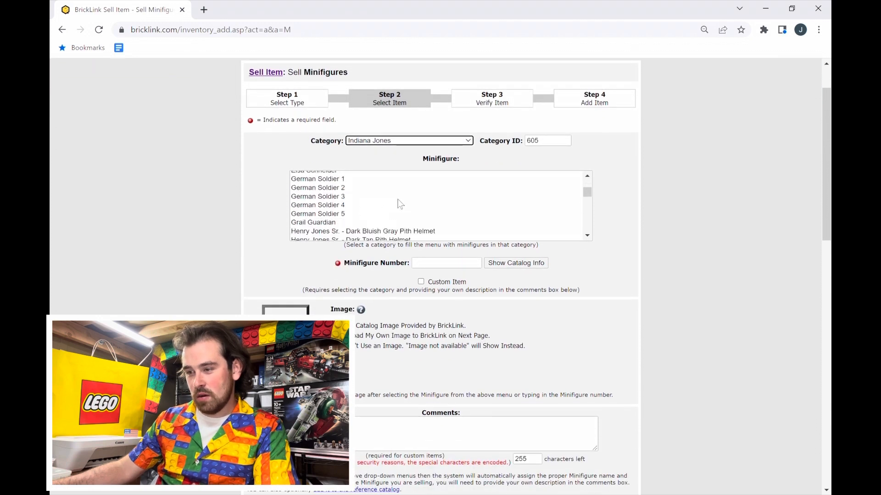
pyautogui.scroll(-2, 399, 204)
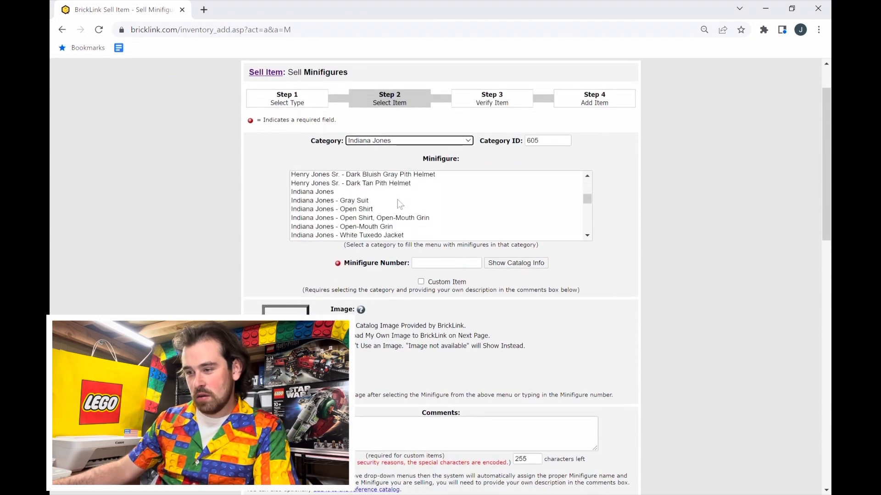
pyautogui.click(360, 204)
pyautogui.scroll(-3, 268, 310)
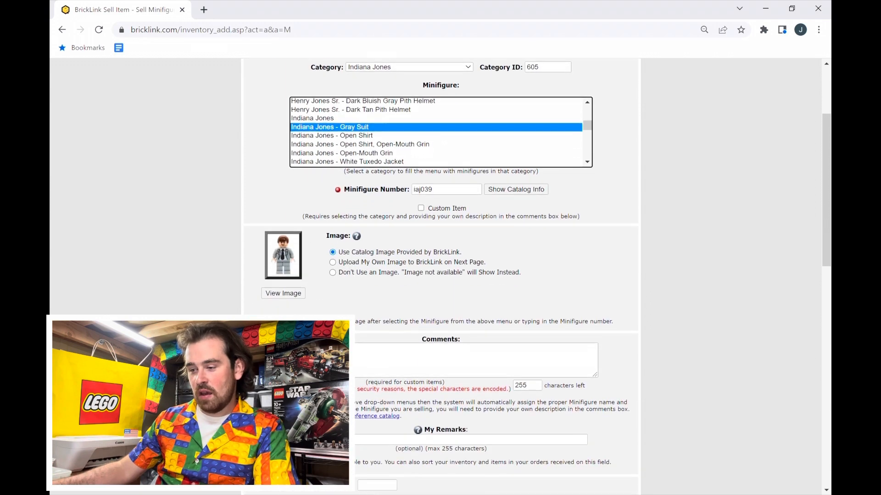
pyautogui.click(536, 322)
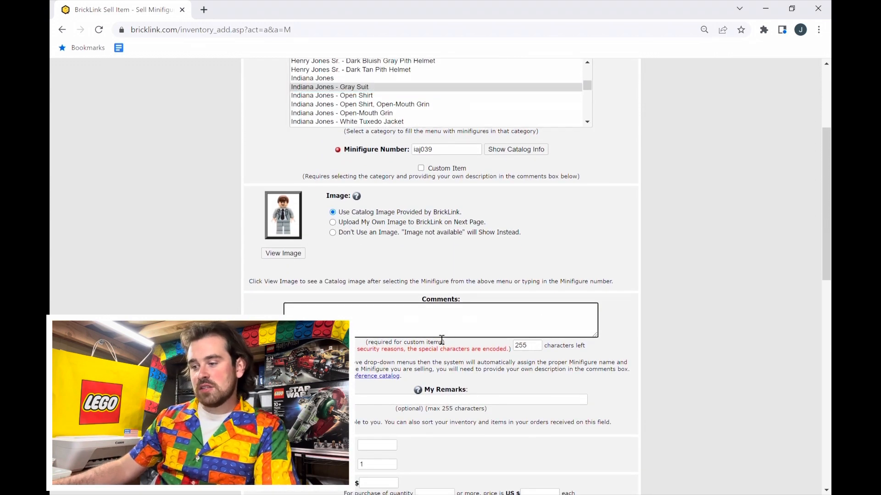
pyautogui.scroll(-2, 442, 339)
# - Search all catalog items for "snake" and look through the part, gear and minifigure results
pyautogui.scroll(6, 430, 224)
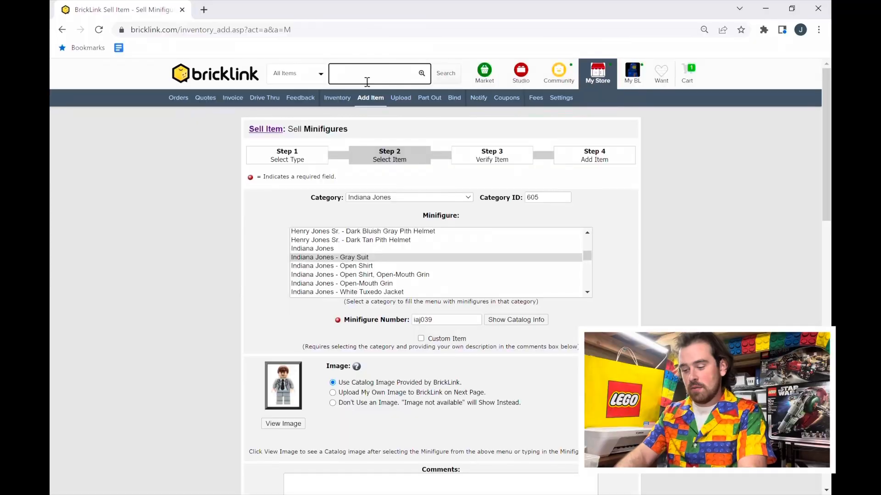
pyautogui.press('Return')
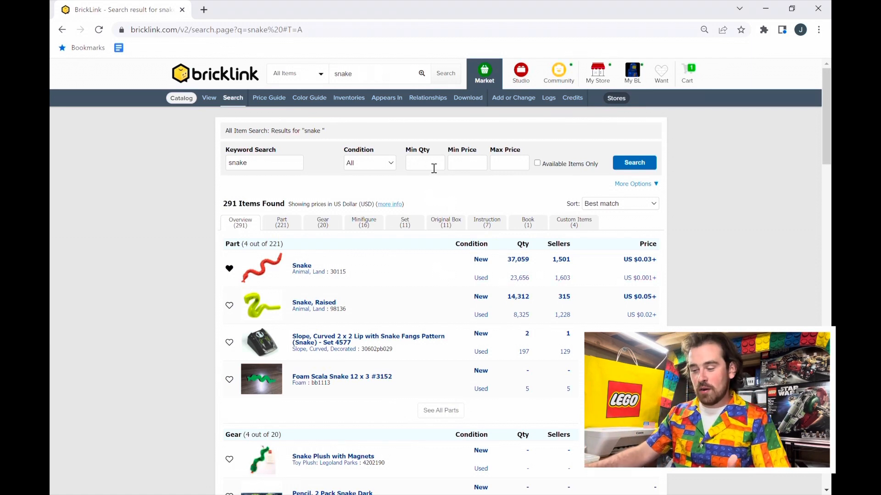
pyautogui.scroll(-2, 361, 196)
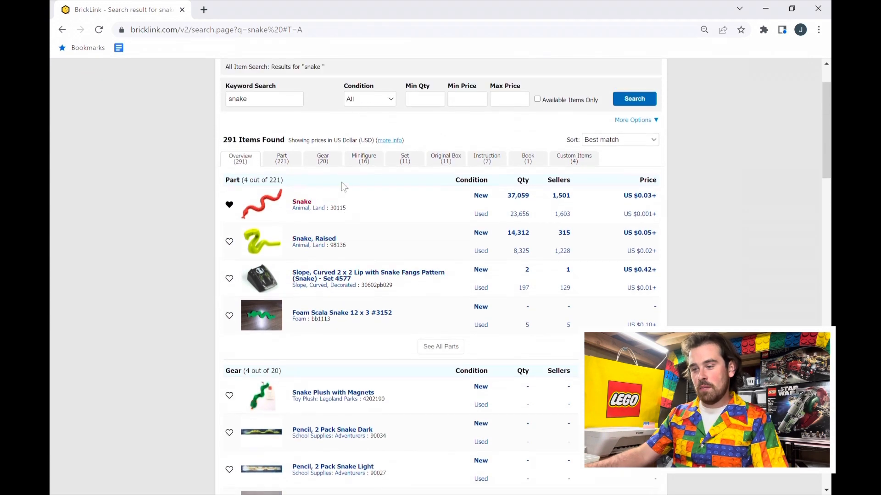
pyautogui.scroll(2, 364, 164)
pyautogui.scroll(-1, 348, 207)
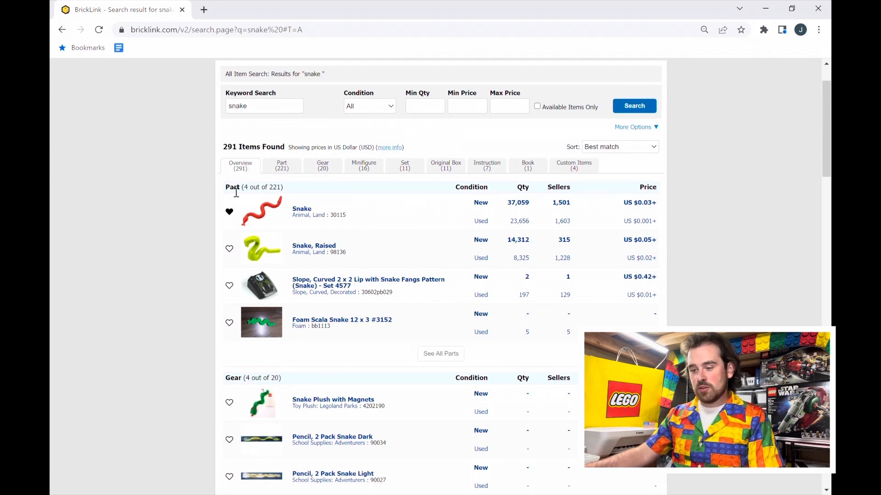
pyautogui.scroll(-7, 284, 257)
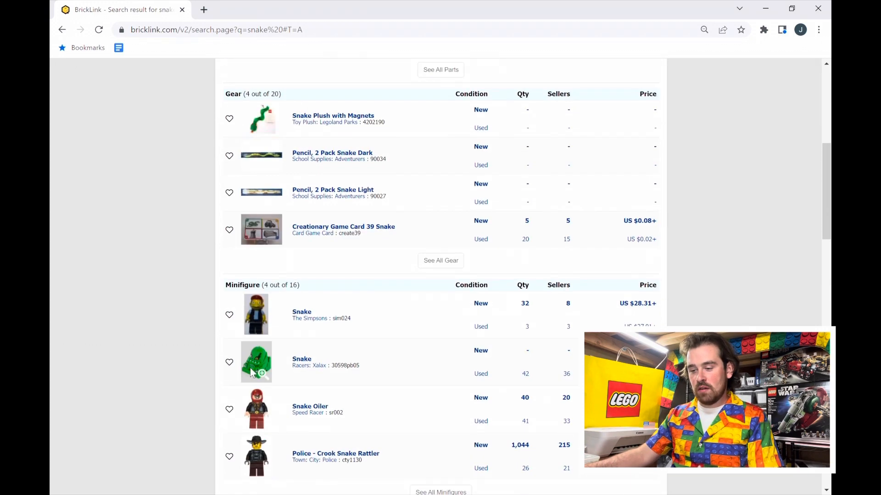
pyautogui.scroll(8, 260, 212)
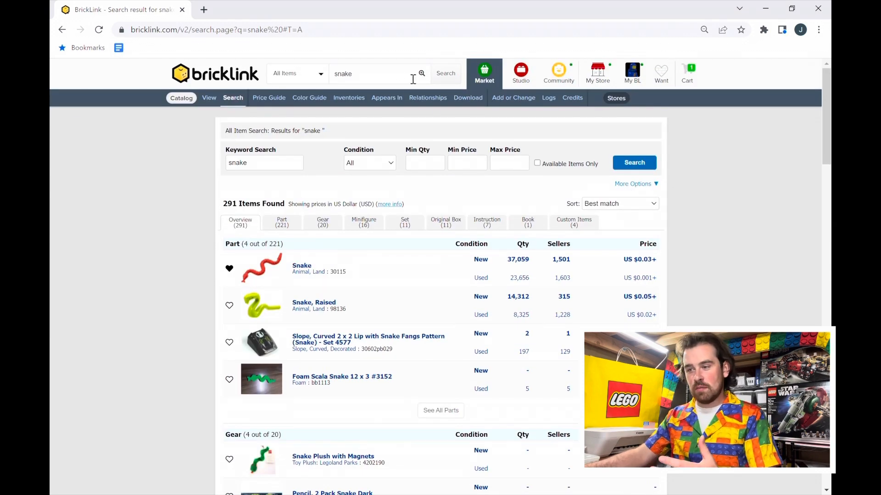
# - Narrow the snake results to parts and open "Snake Head with Open Mouth, Fangs and Curved Neck with Bar" on the second results page
pyautogui.click(388, 74)
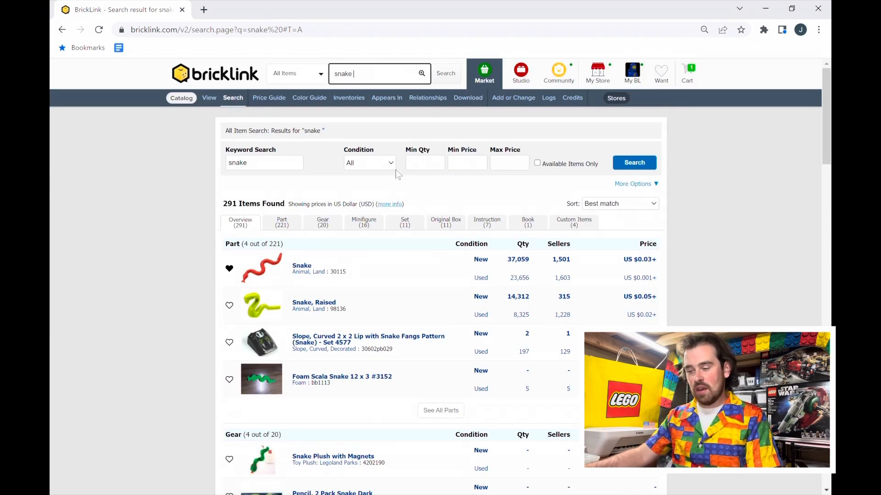
pyautogui.click(288, 233)
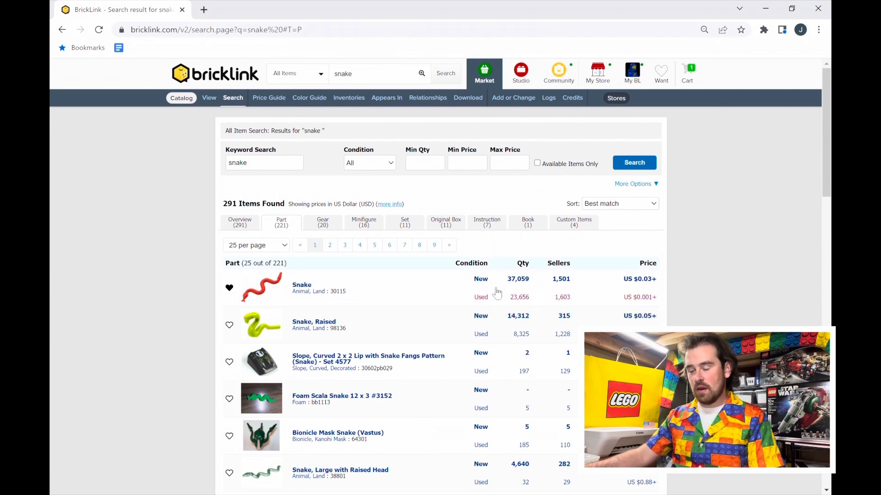
pyautogui.scroll(-10, 402, 237)
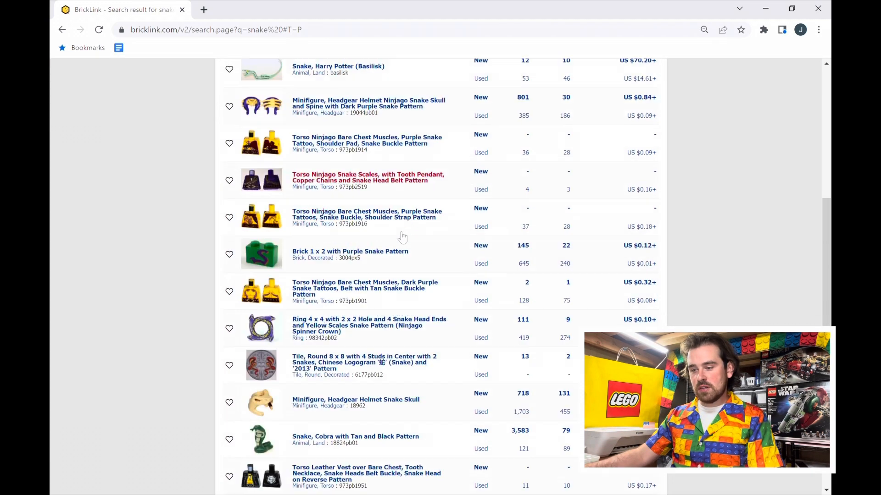
pyautogui.scroll(-10, 402, 237)
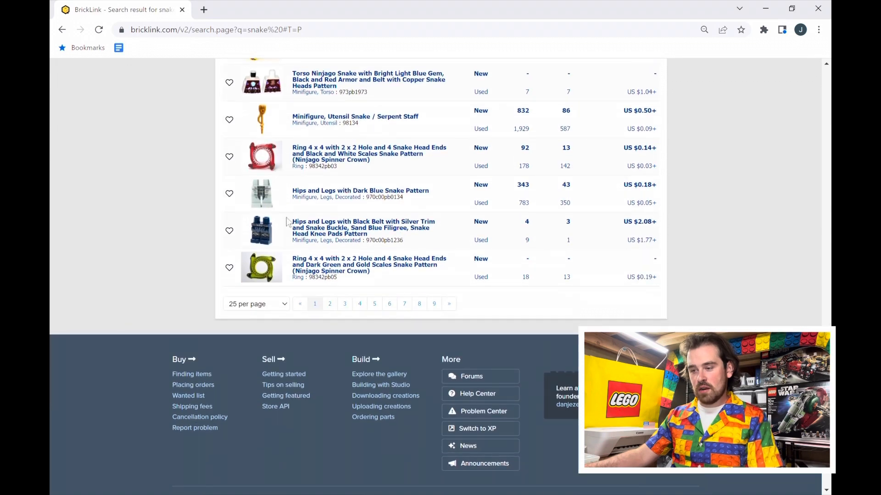
pyautogui.click(336, 306)
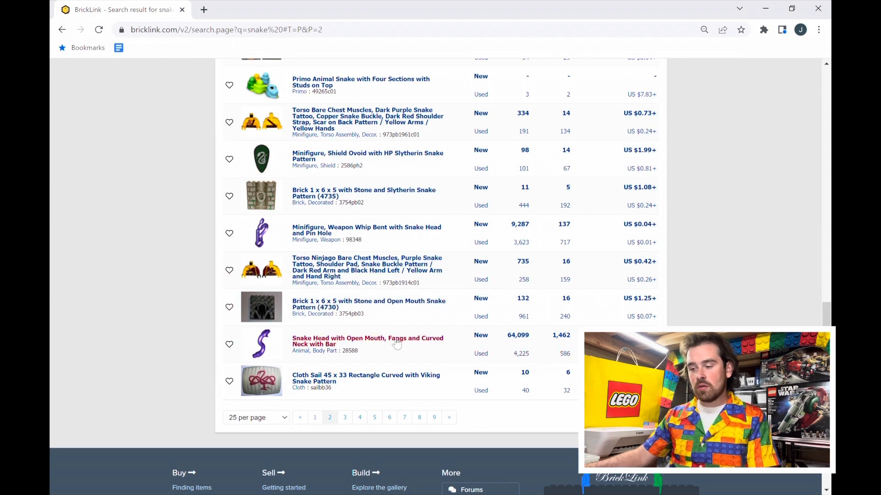
pyautogui.click(341, 344)
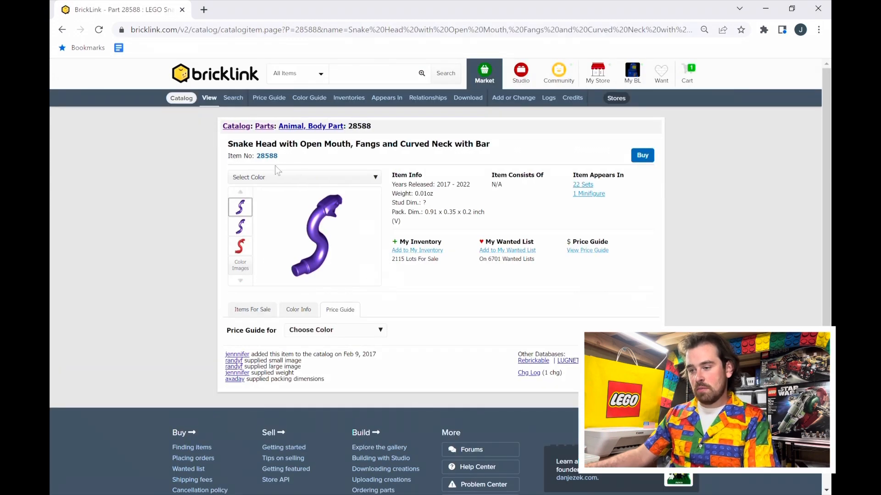
# - Choose Dark Purple as the snake head's color and view its price guide
pyautogui.click(349, 328)
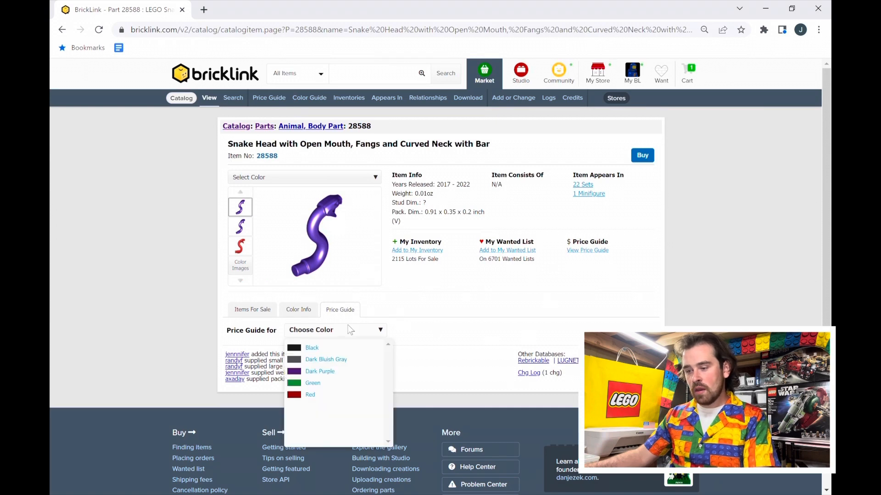
pyautogui.click(335, 372)
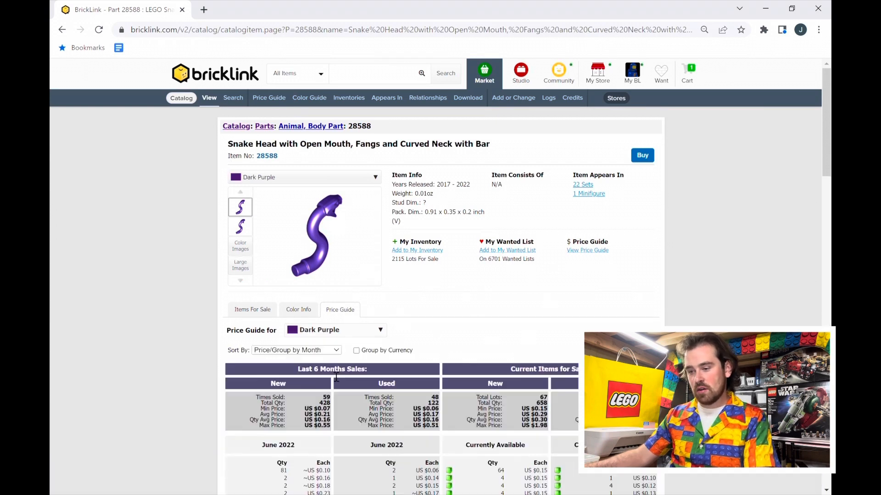
pyautogui.scroll(-3, 384, 362)
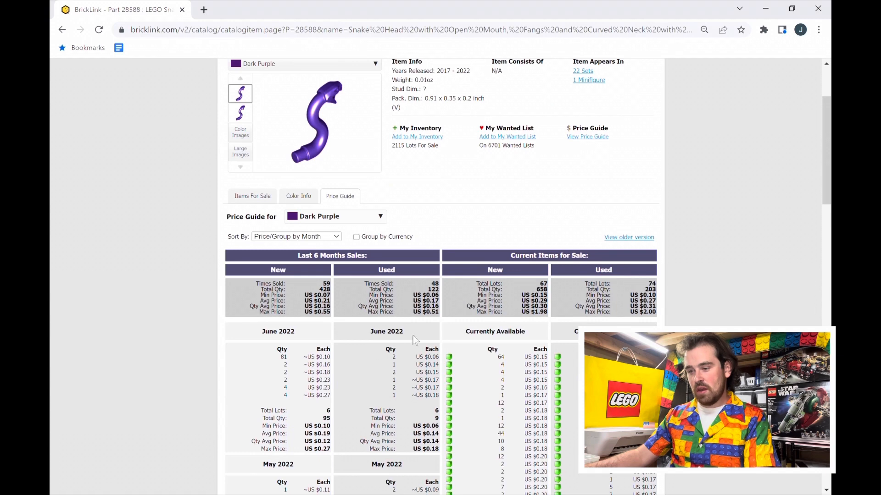
# - Examine the Dark Purple snake head's items for sale and color info, and return to its price guide
pyautogui.click(267, 197)
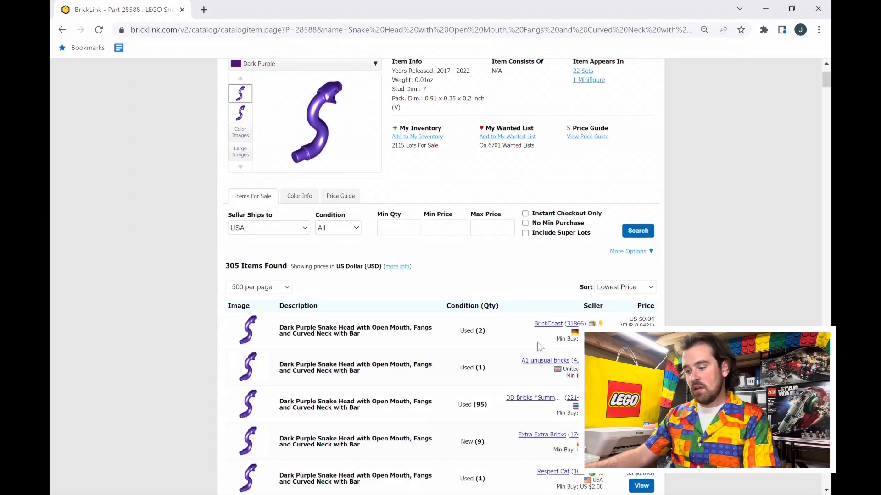
pyautogui.scroll(-3, 541, 334)
pyautogui.scroll(2, 444, 238)
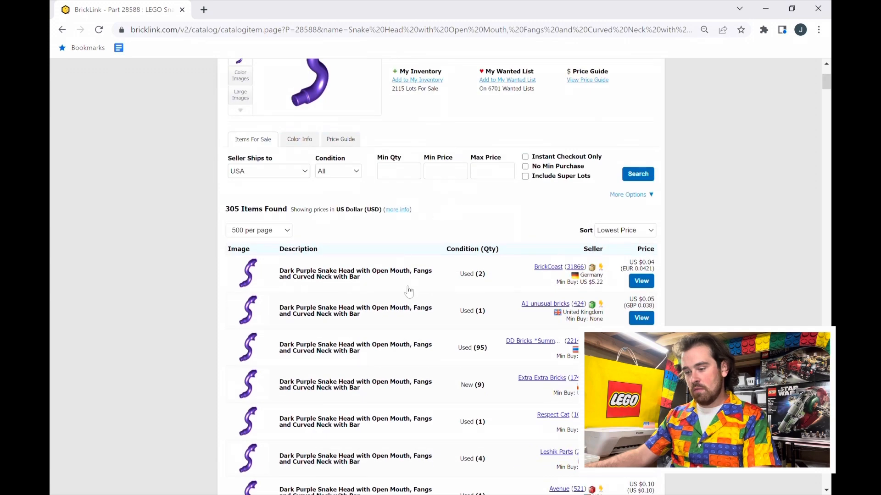
pyautogui.scroll(-15, 408, 291)
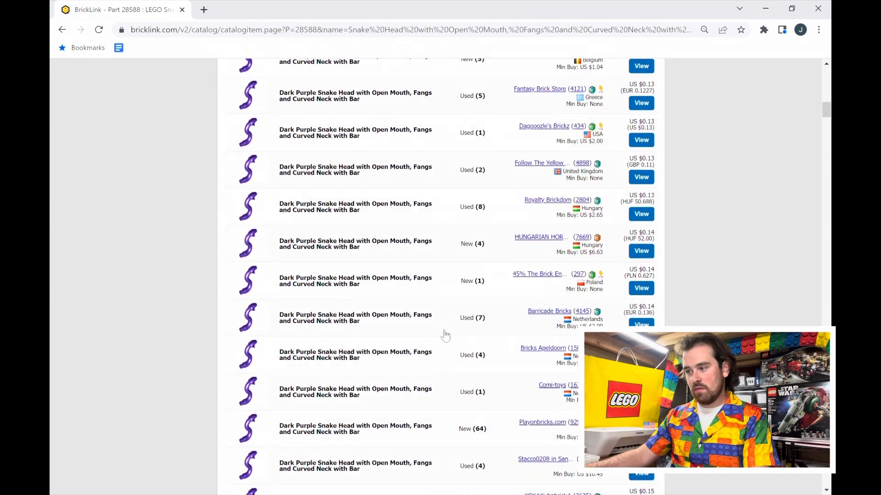
pyautogui.scroll(12, 443, 330)
pyautogui.click(312, 314)
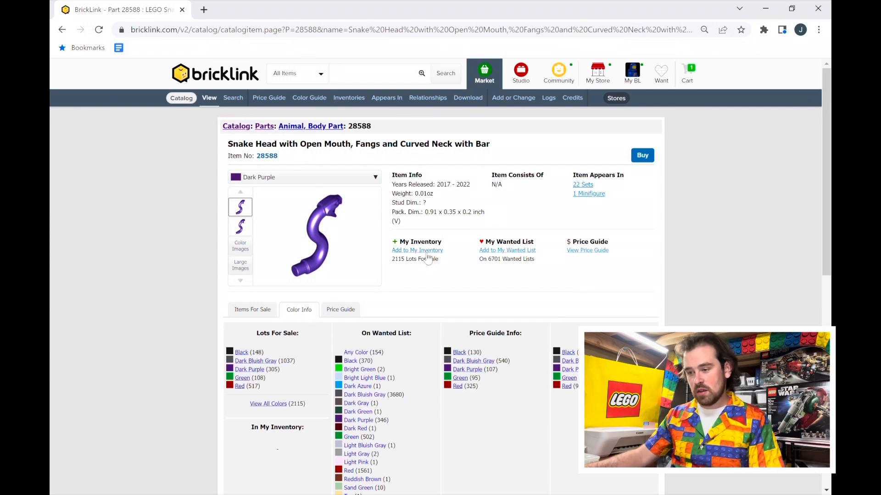
pyautogui.click(353, 312)
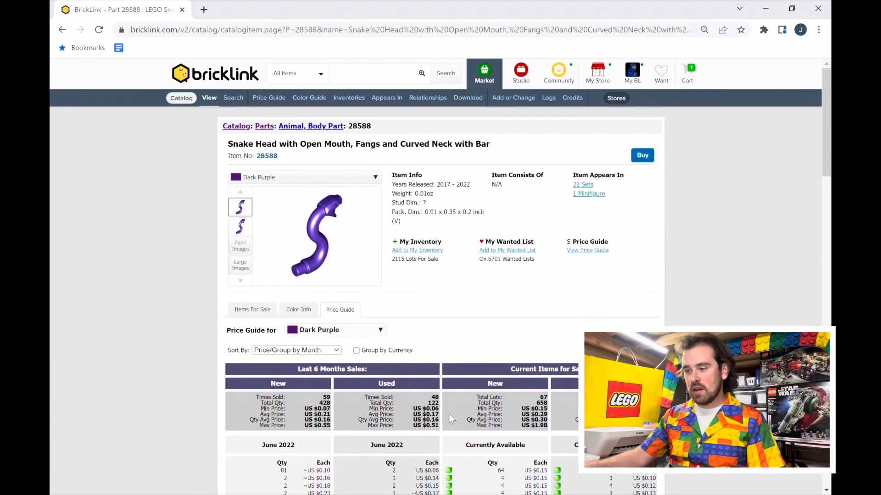
# - Start a store inventory listing for the Dark Purple snake head and review its preset category, part number and image
pyautogui.click(430, 252)
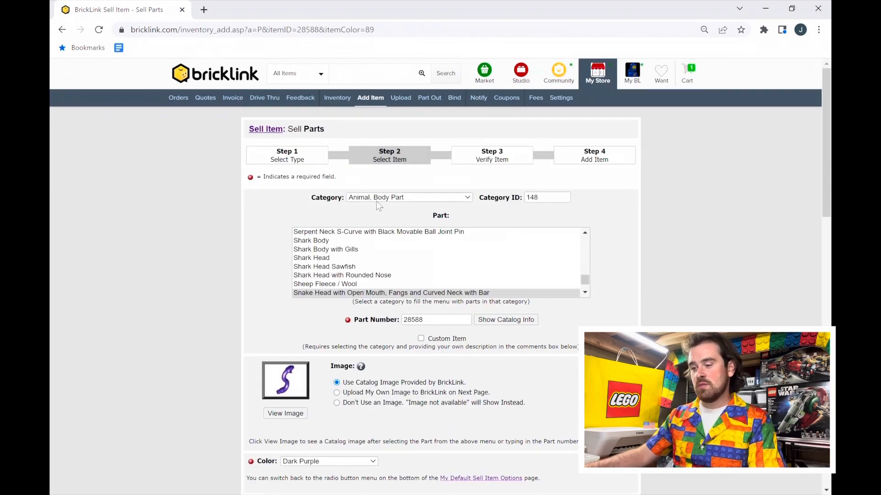
pyautogui.click(404, 259)
pyautogui.scroll(-2, 420, 251)
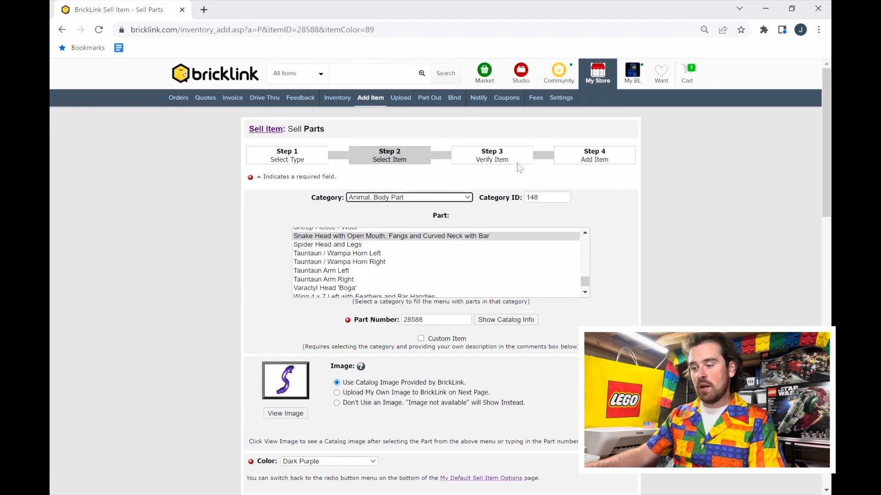
pyautogui.scroll(3, 467, 247)
pyautogui.scroll(-3, 504, 233)
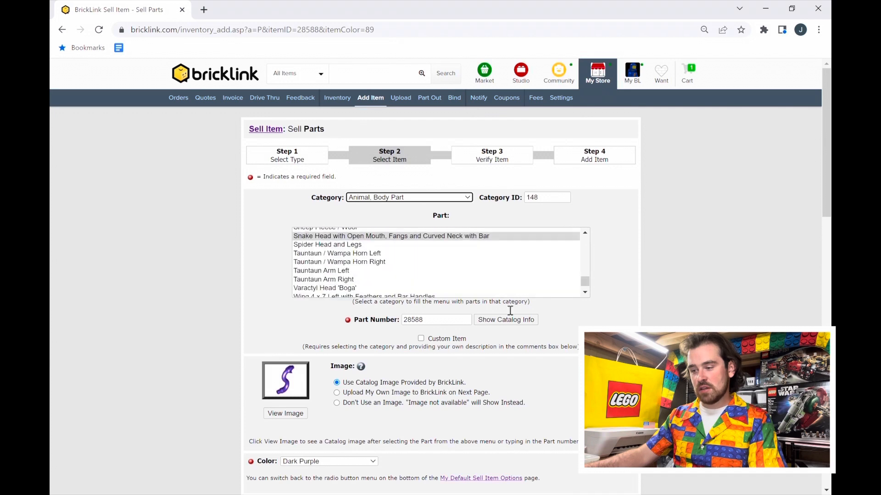
pyautogui.scroll(-3, 418, 293)
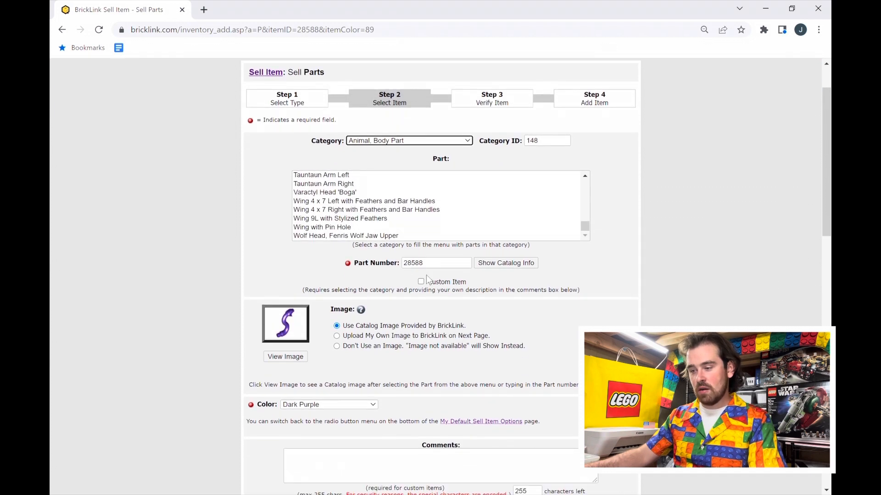
pyautogui.scroll(-3, 425, 275)
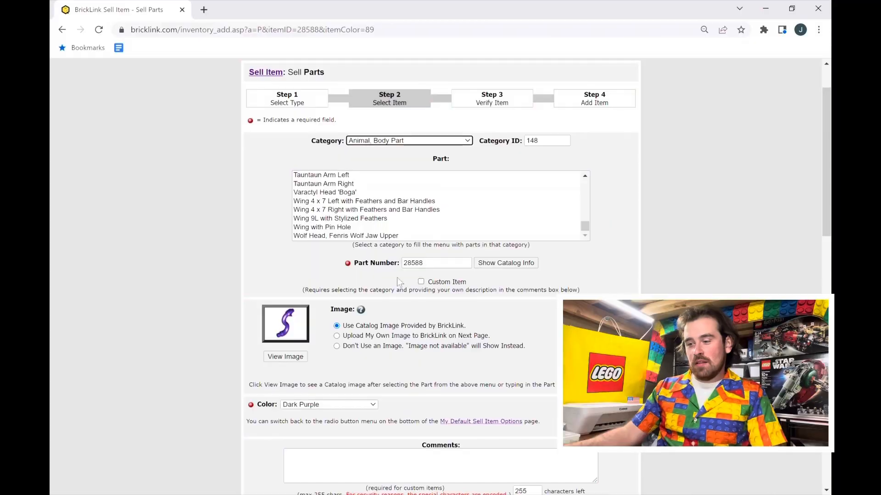
pyautogui.scroll(2, 464, 257)
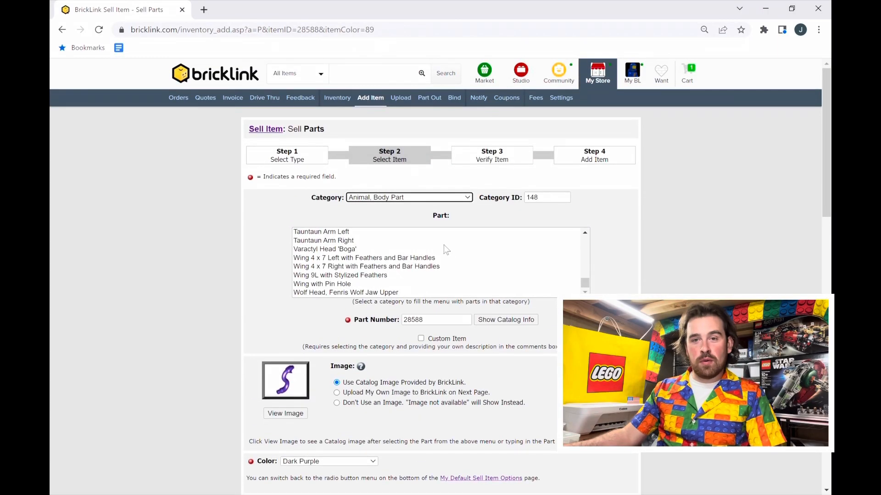
# - Enter "***Scratches***" as a sample listing comment and select the text for removal
pyautogui.scroll(-2, 440, 250)
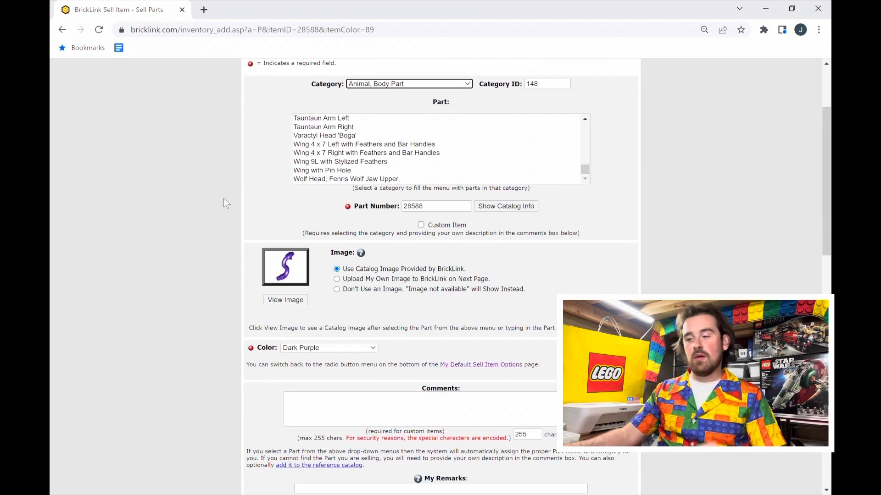
pyautogui.scroll(-1, 444, 204)
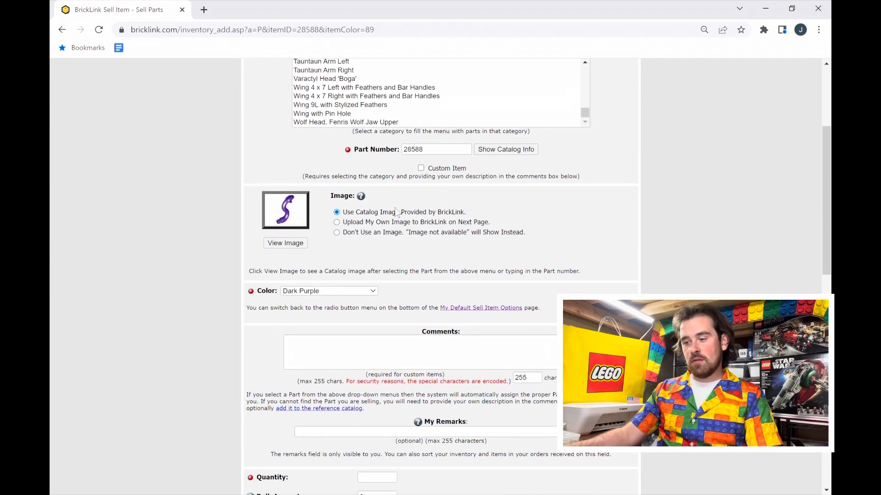
pyautogui.scroll(-2, 413, 215)
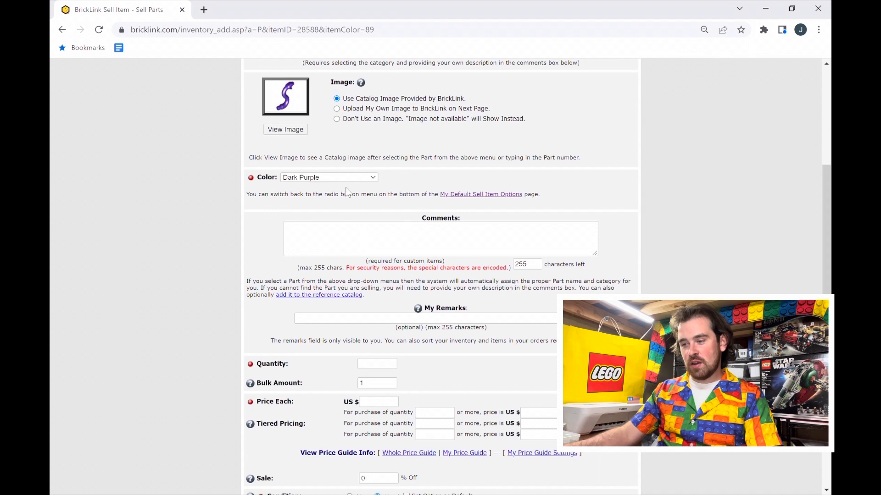
pyautogui.scroll(-1, 399, 201)
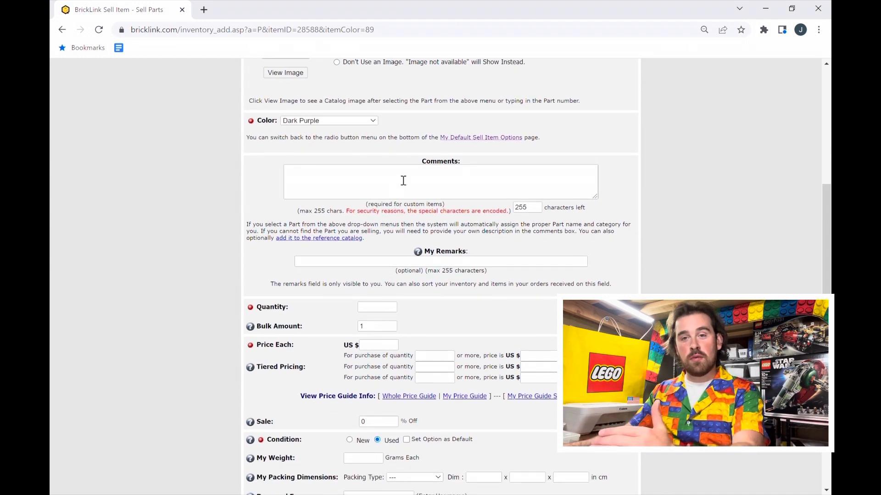
pyautogui.click(467, 196)
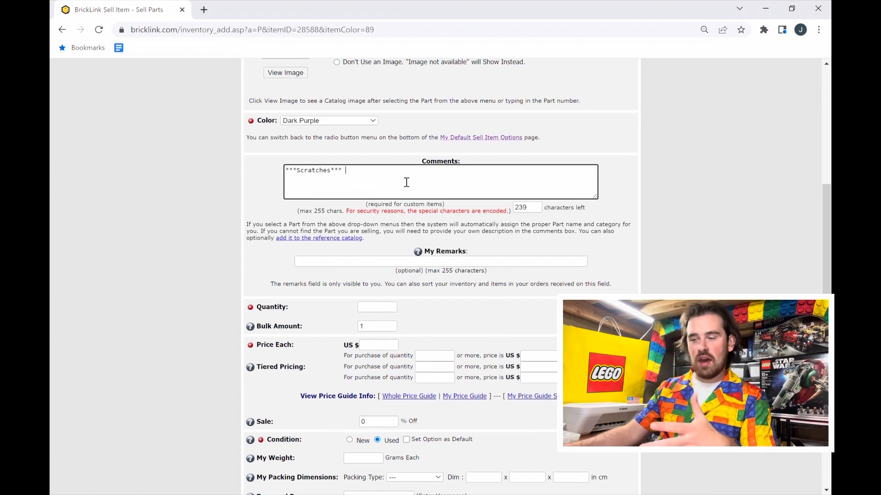
pyautogui.scroll(-1, 394, 240)
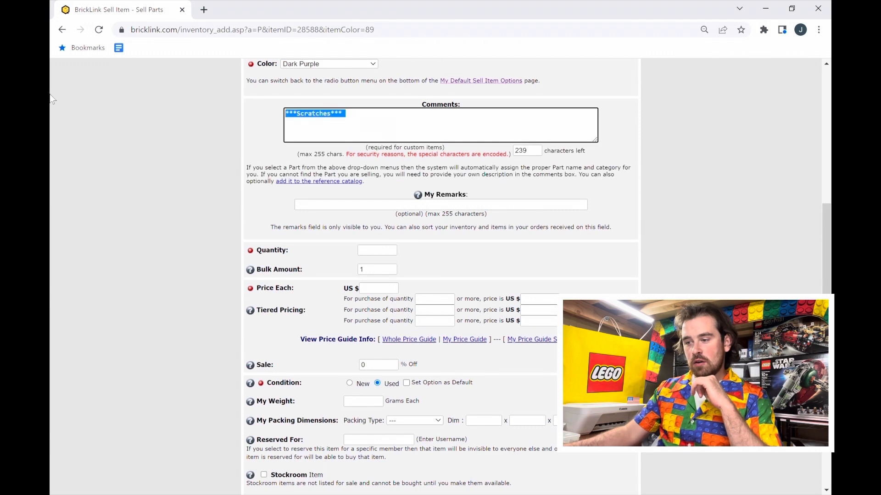
# - Enter "D 40" as the private remark and set the listing quantity to 1
pyautogui.click(305, 208)
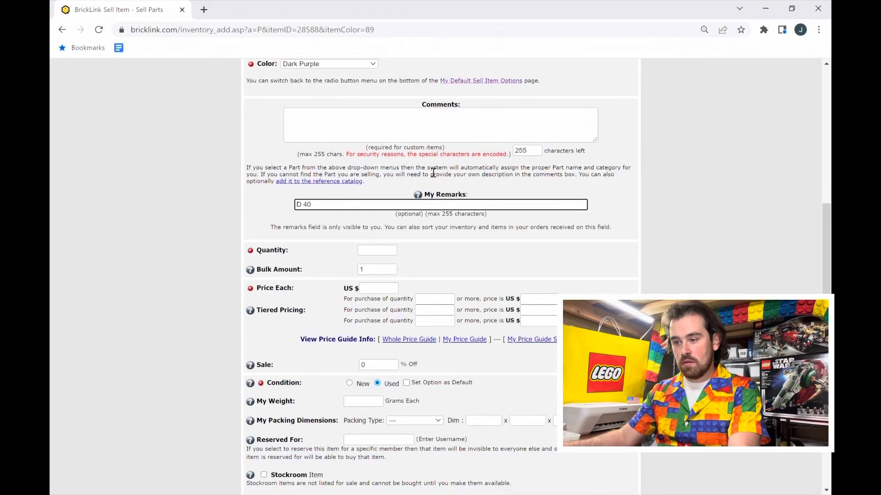
pyautogui.click(375, 252)
pyautogui.write('1')
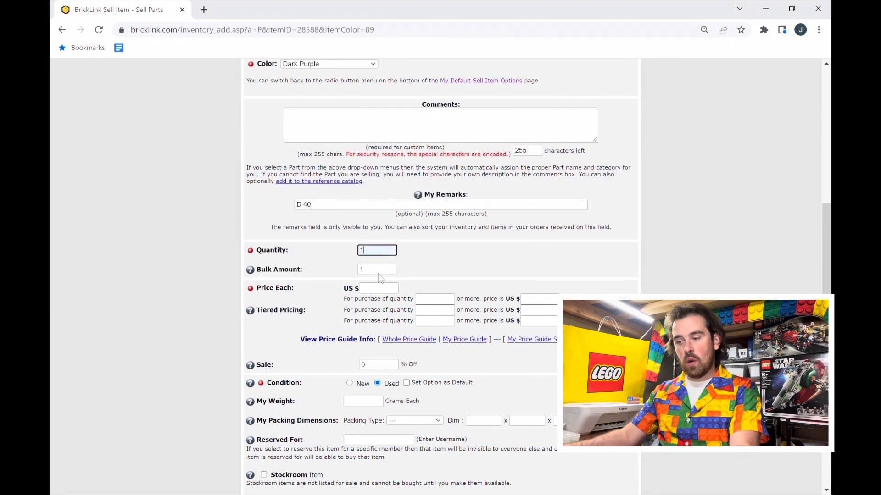